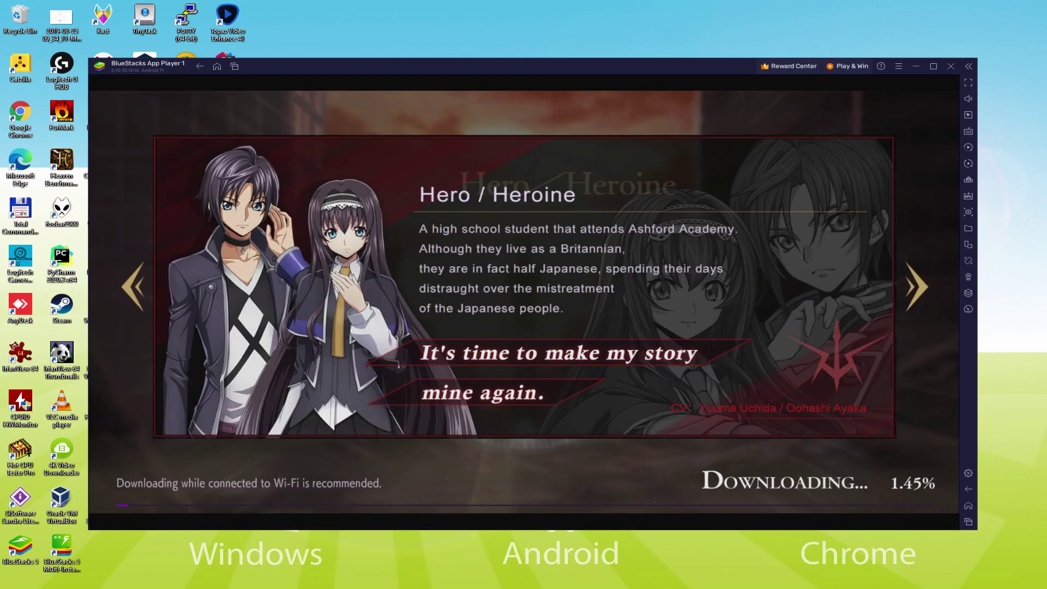
Browse the character profiles from Hero / Heroine through Kallen Kozuki while the game data downloads
click(914, 289)
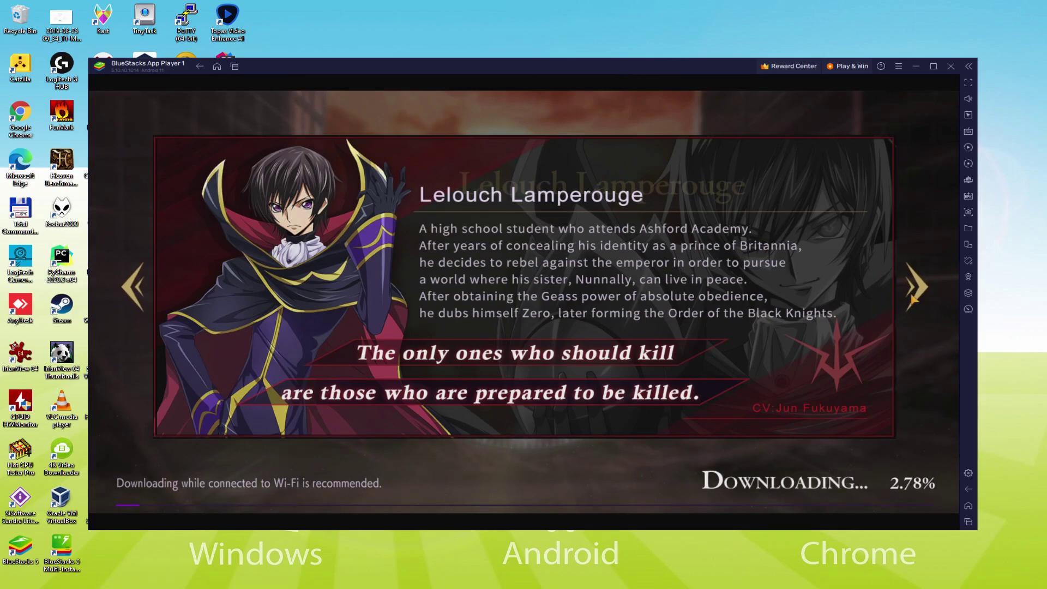
click(913, 294)
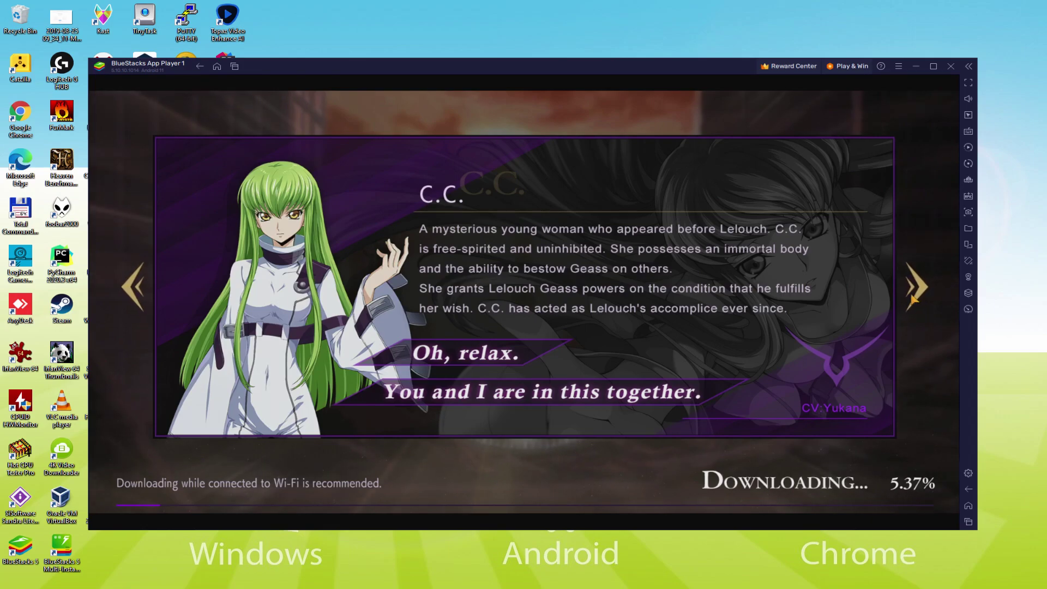
click(914, 295)
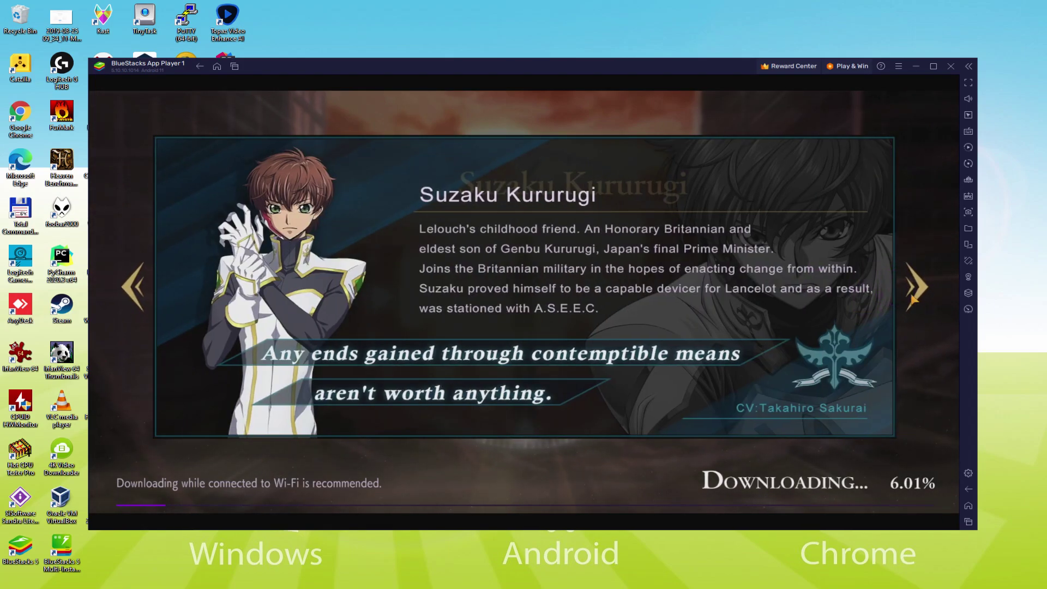
click(914, 296)
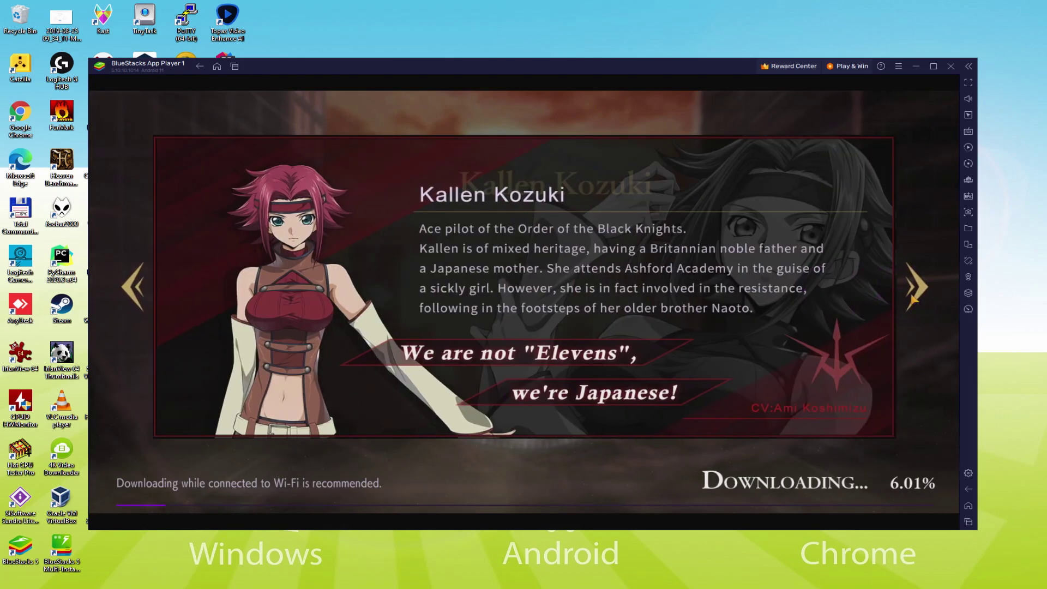
click(914, 297)
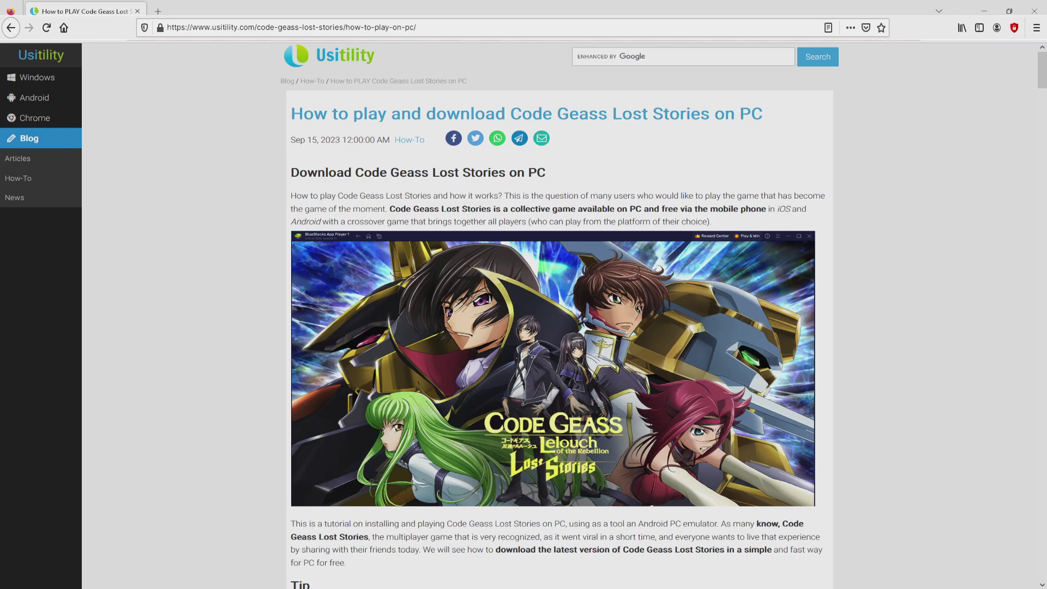
Review the Code Geass: Lost Stories pages in the browser, download the BlueStacks installer from the game's BlueStacks page and run it
scroll(556, 316, down, 5)
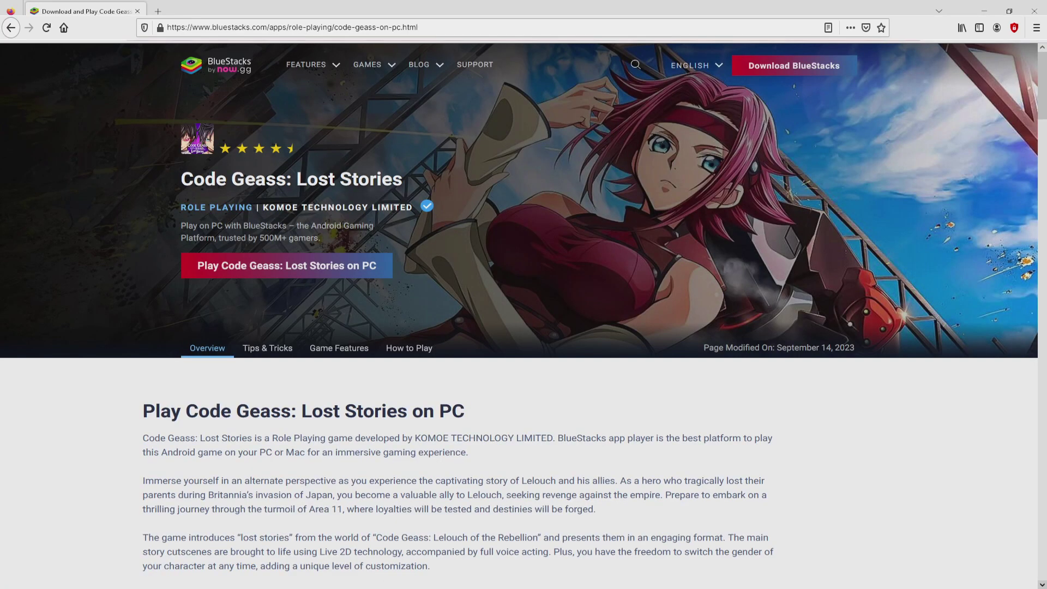
scroll(524, 314, down, 15)
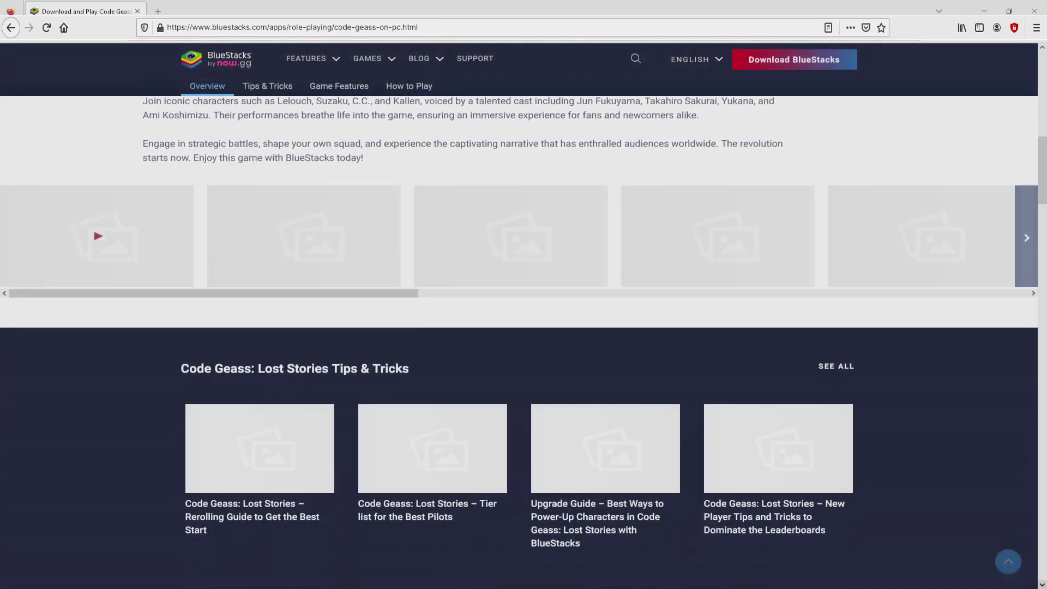
scroll(523, 314, down, 3)
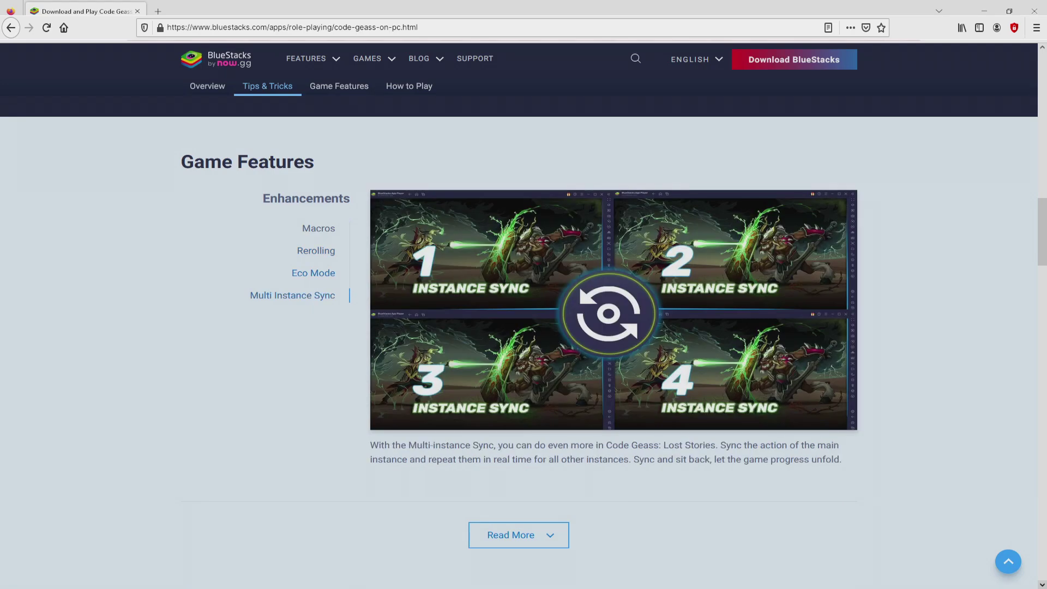
key(Home)
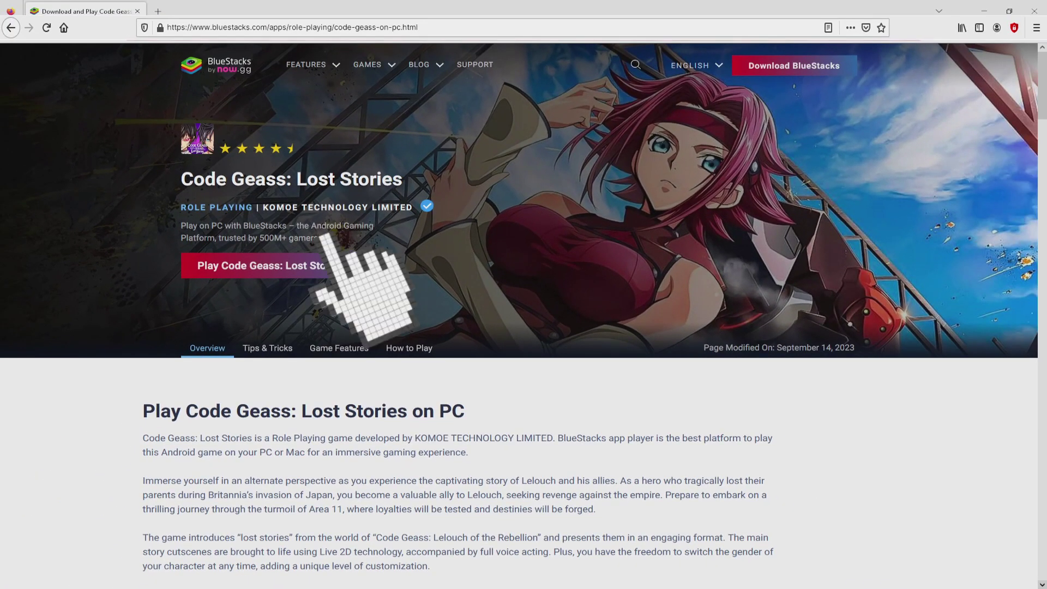
click(286, 265)
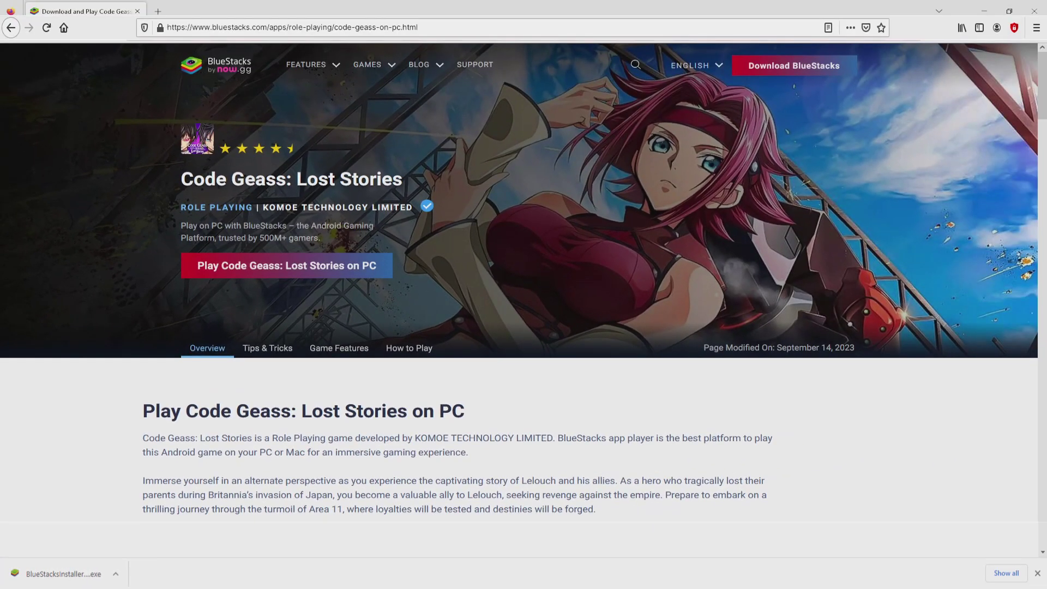
click(63, 574)
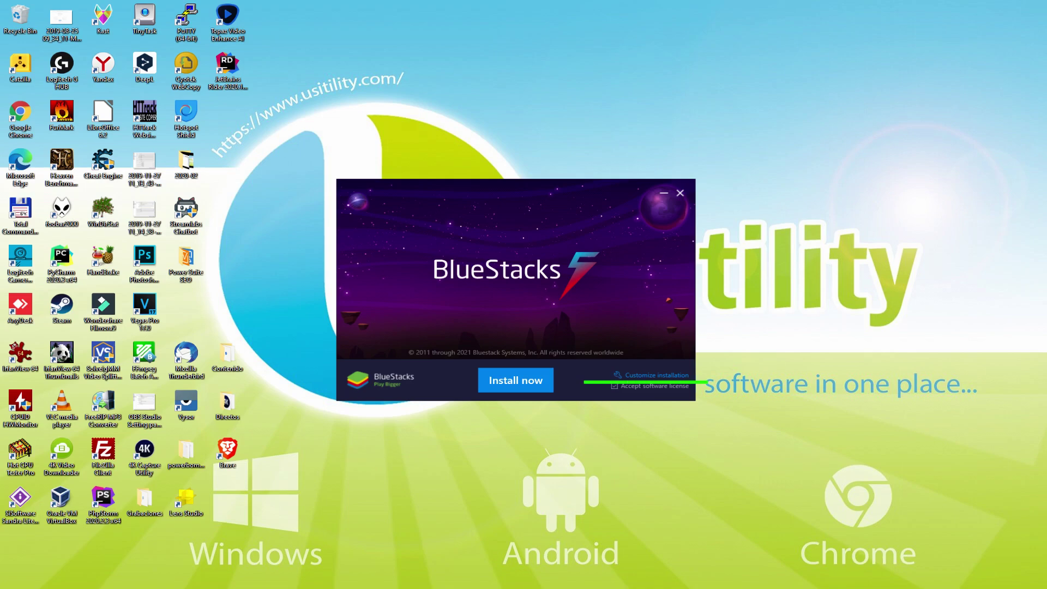
Check the data path in the custom installation options, and install BlueStacks with the default settings
click(646, 375)
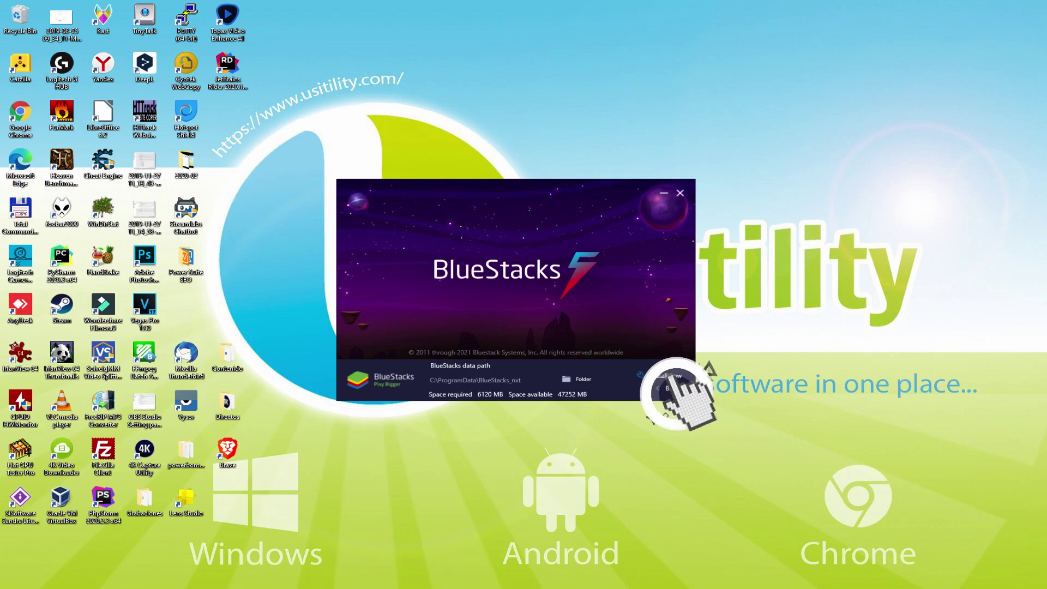
click(665, 388)
click(514, 380)
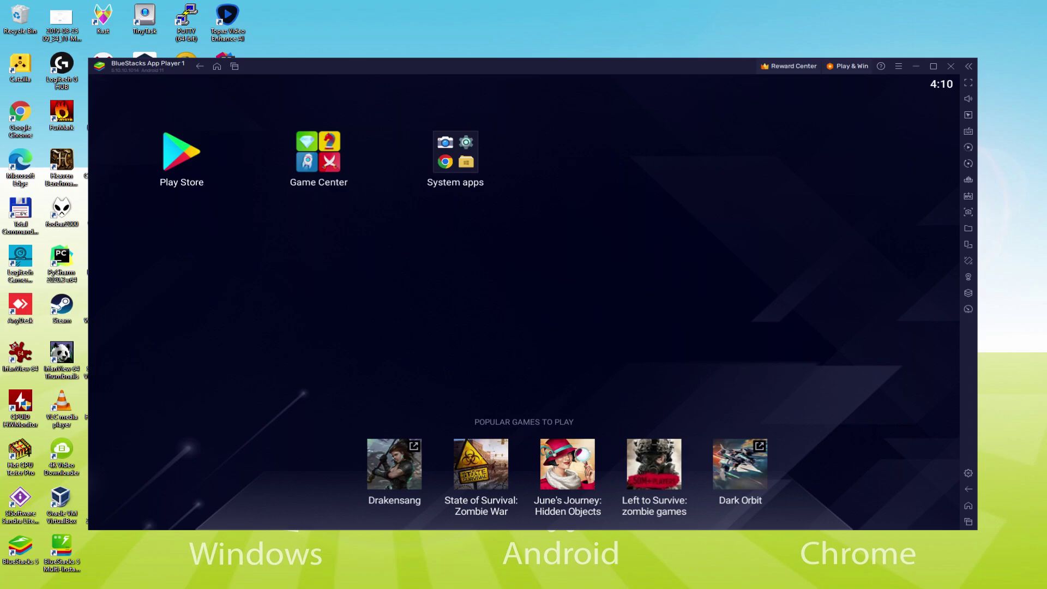
Open the Play Store in BlueStacks, agree to the Google terms, and accept the Google services with Back up to Google Drive turned off
click(181, 158)
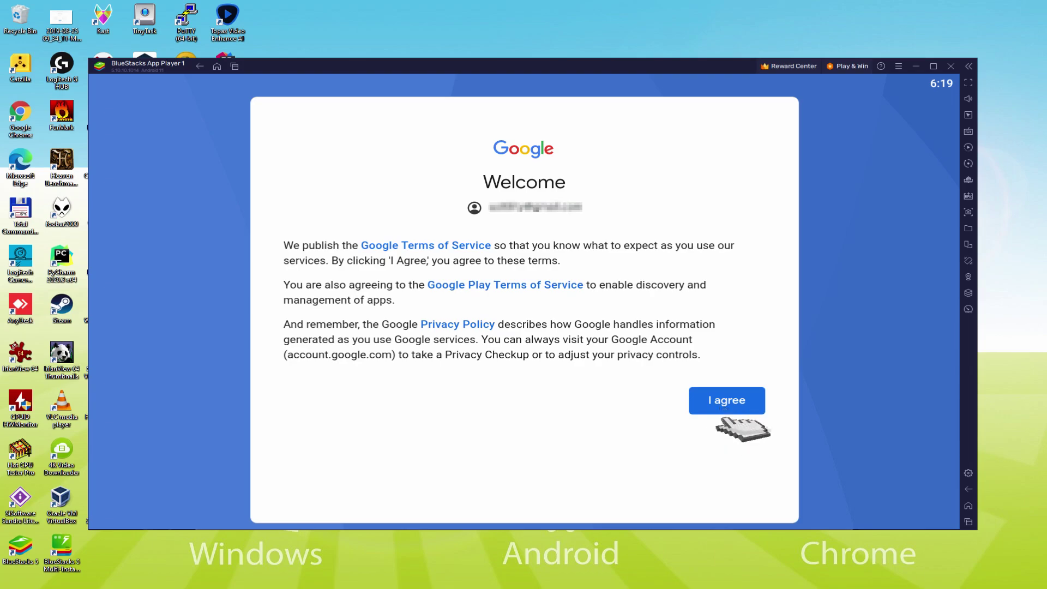
click(727, 401)
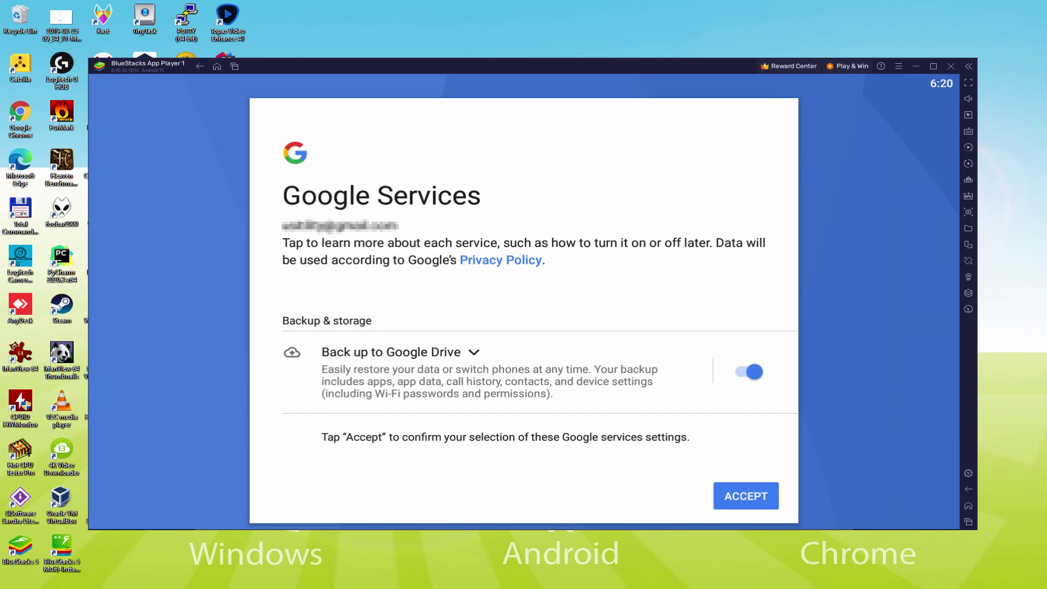
click(750, 373)
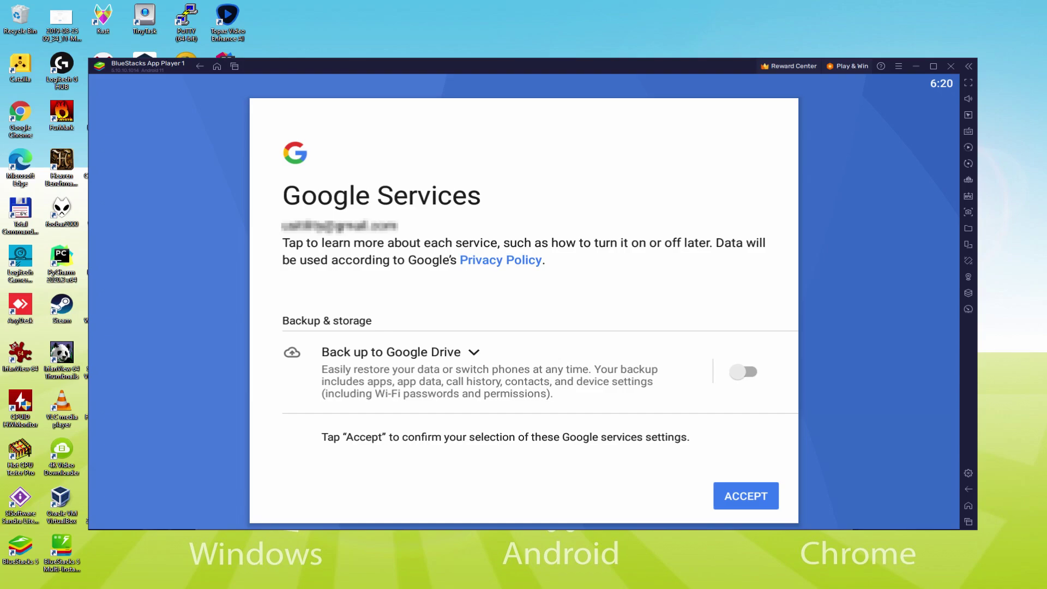
click(745, 496)
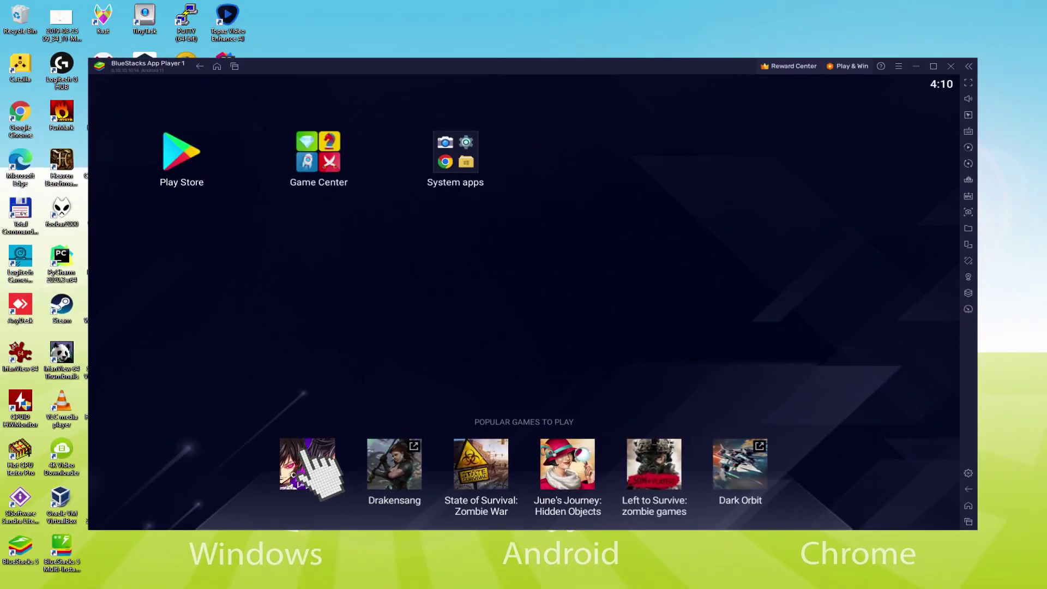
Open the Code Geass: Lost Stories page in Google Play and install the game
click(305, 229)
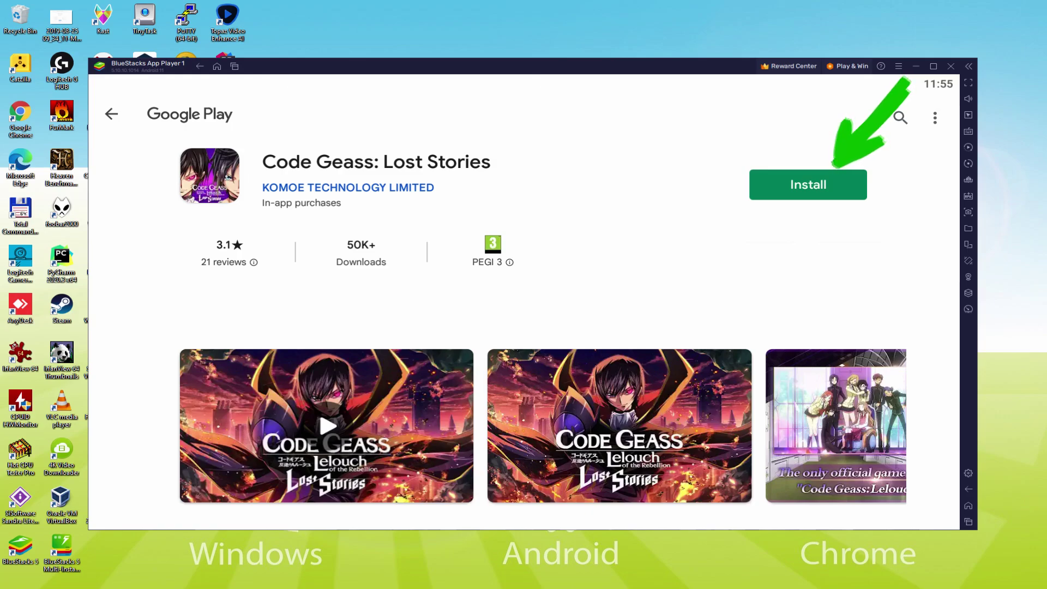
click(834, 182)
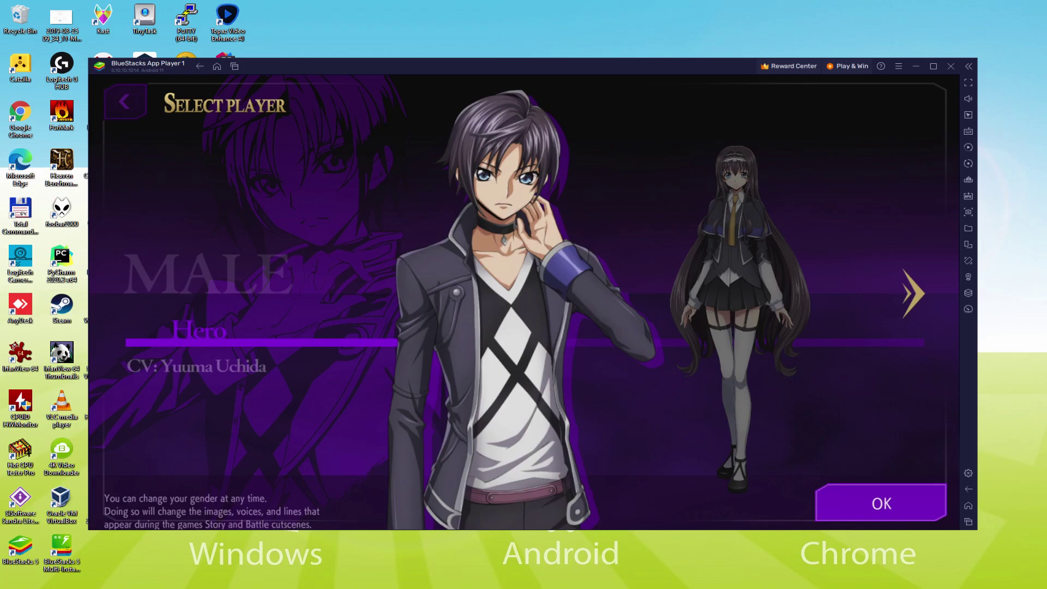
Compare the male and female player characters, and confirm the female Heroine
click(919, 300)
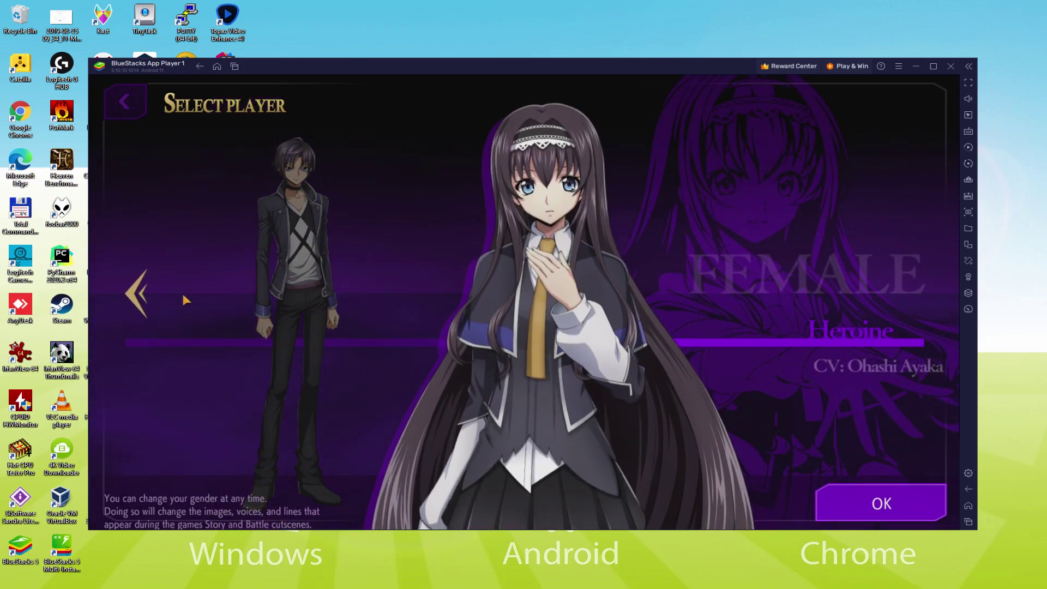
click(139, 295)
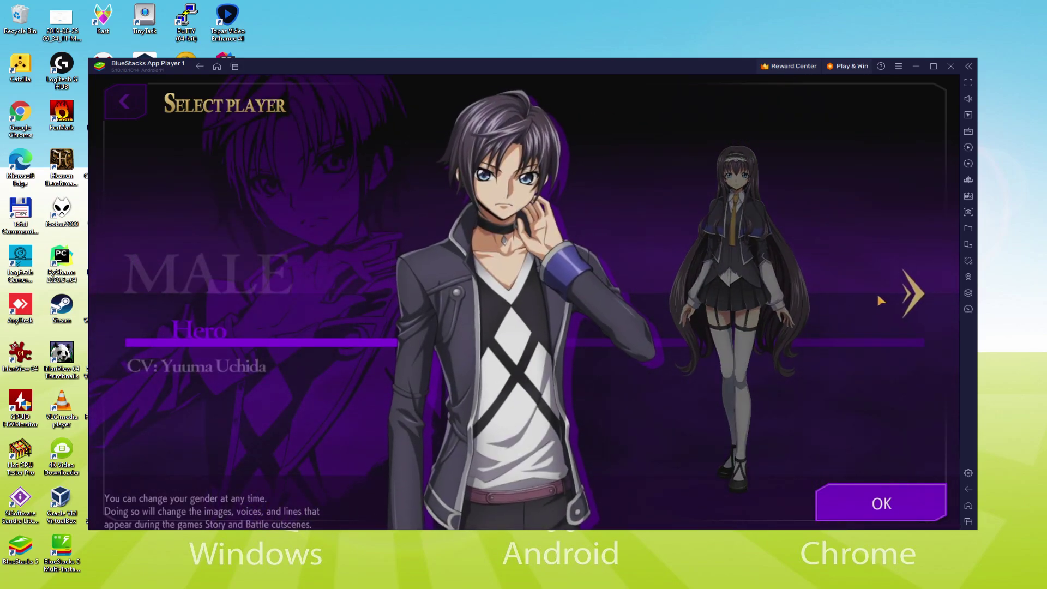
click(913, 294)
click(860, 501)
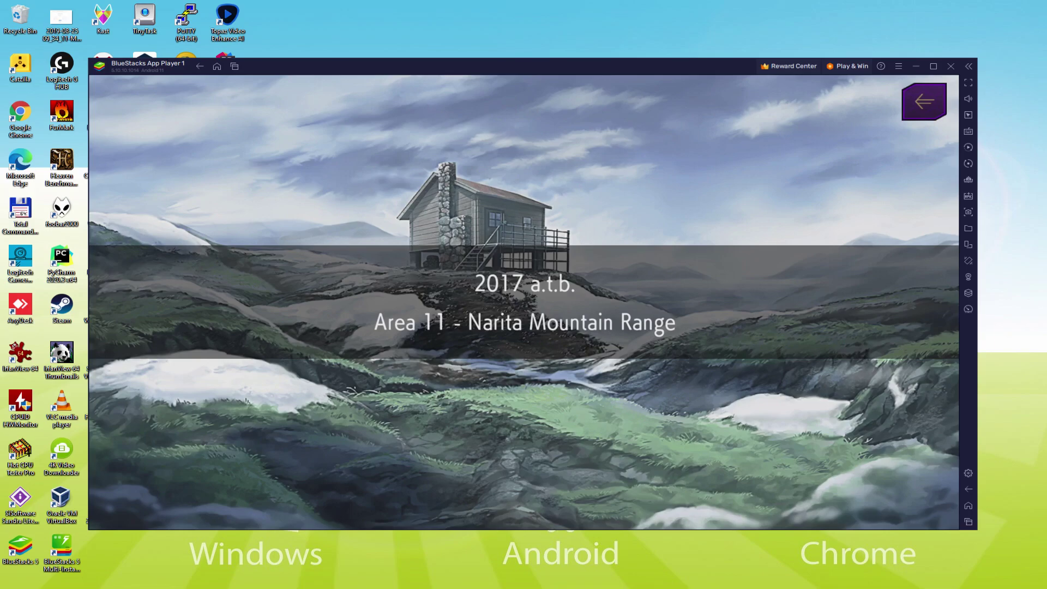
Advance through the opening story scenes and dialogue up to the first battle
click(566, 450)
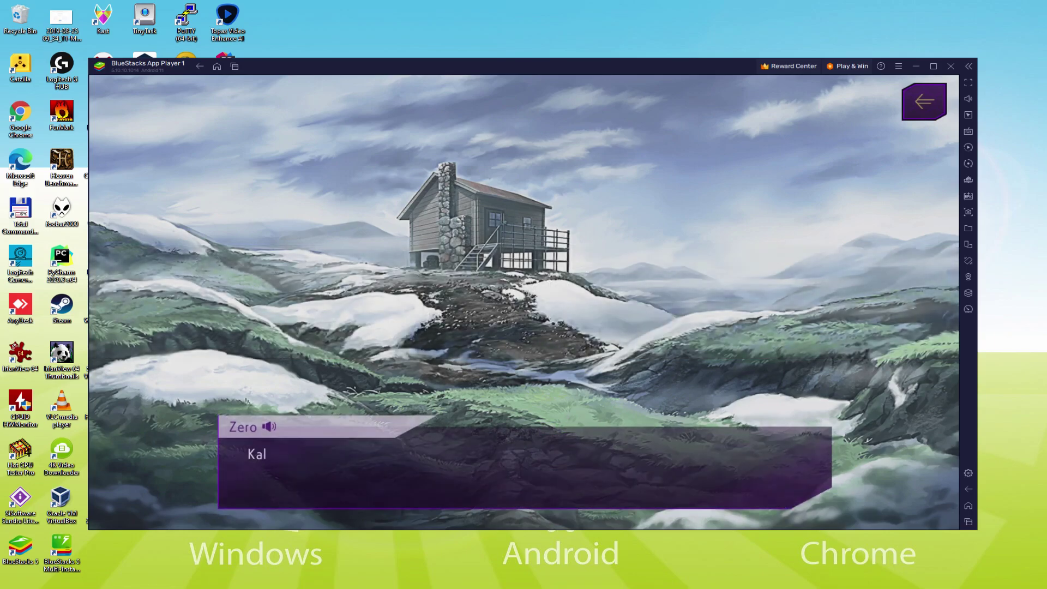
click(467, 474)
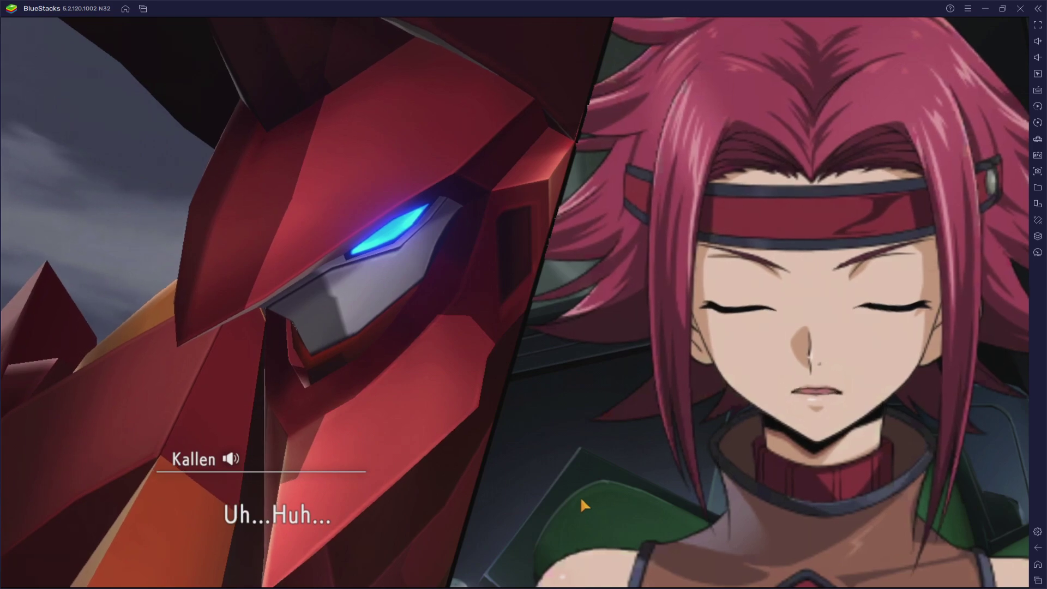
click(572, 469)
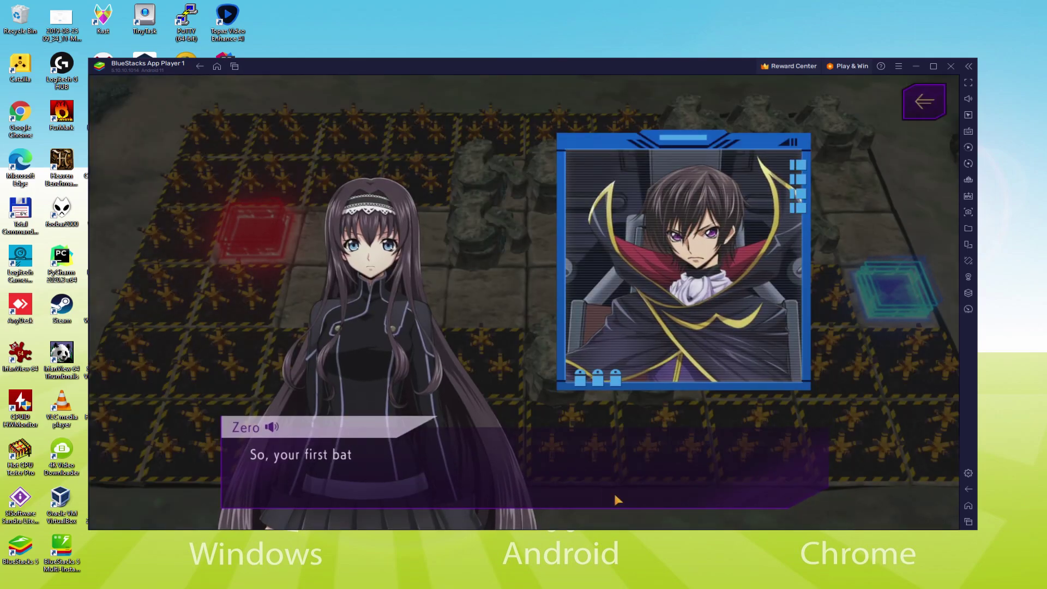
click(676, 493)
click(675, 494)
click(675, 493)
click(675, 493)
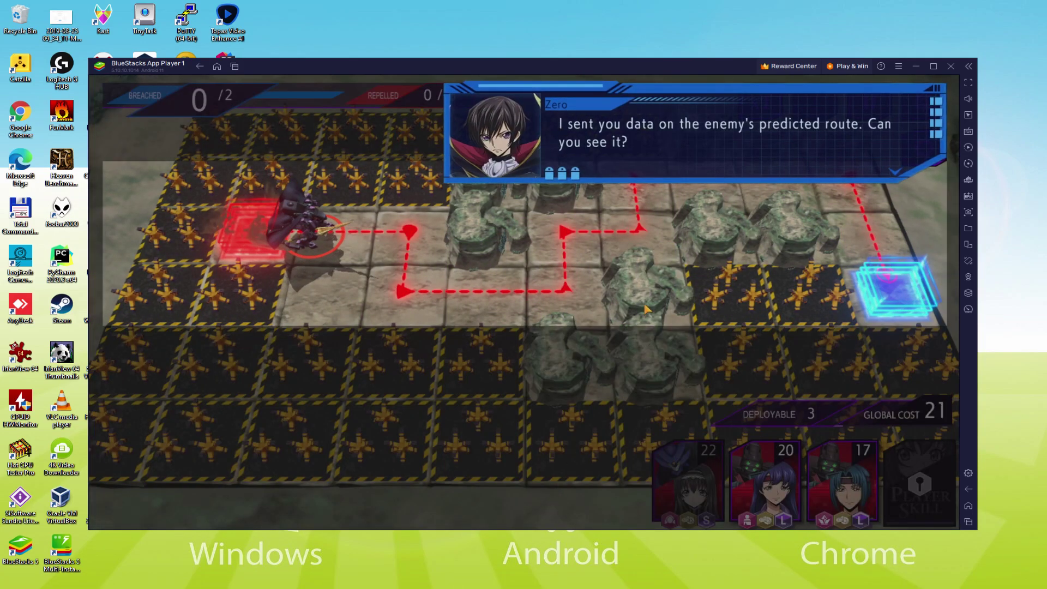
Advance through Zero's briefing on the enemy route and base breaches, and pick the Heroine's unit card with cost 22
click(645, 309)
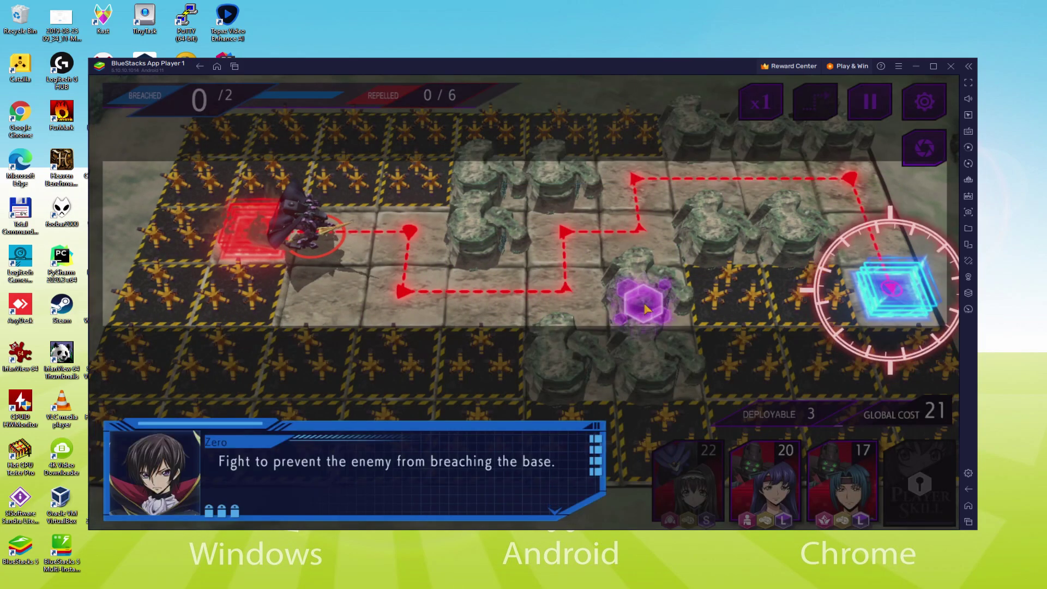
click(900, 302)
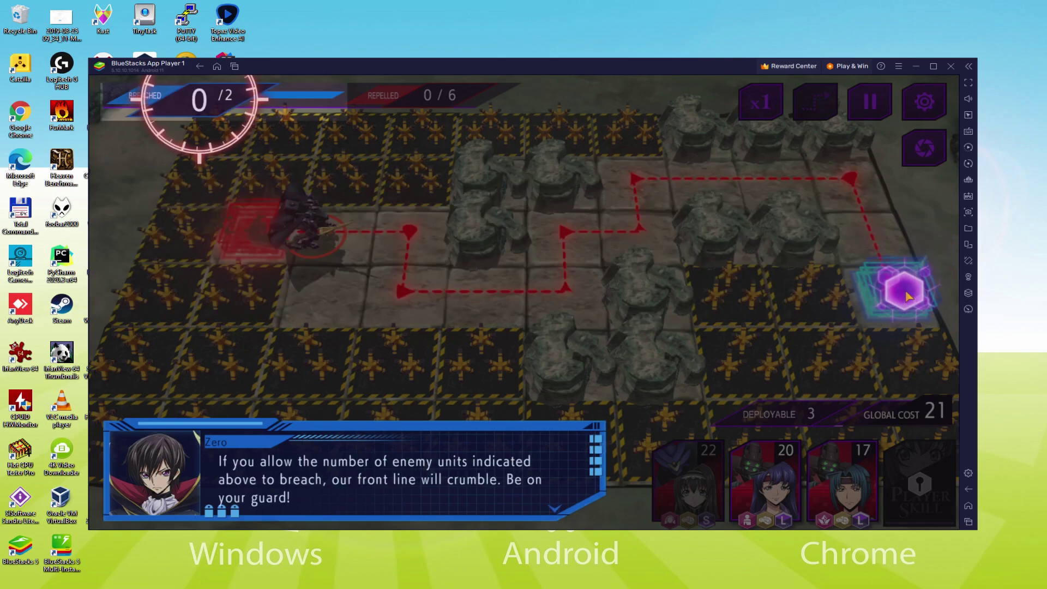
click(276, 123)
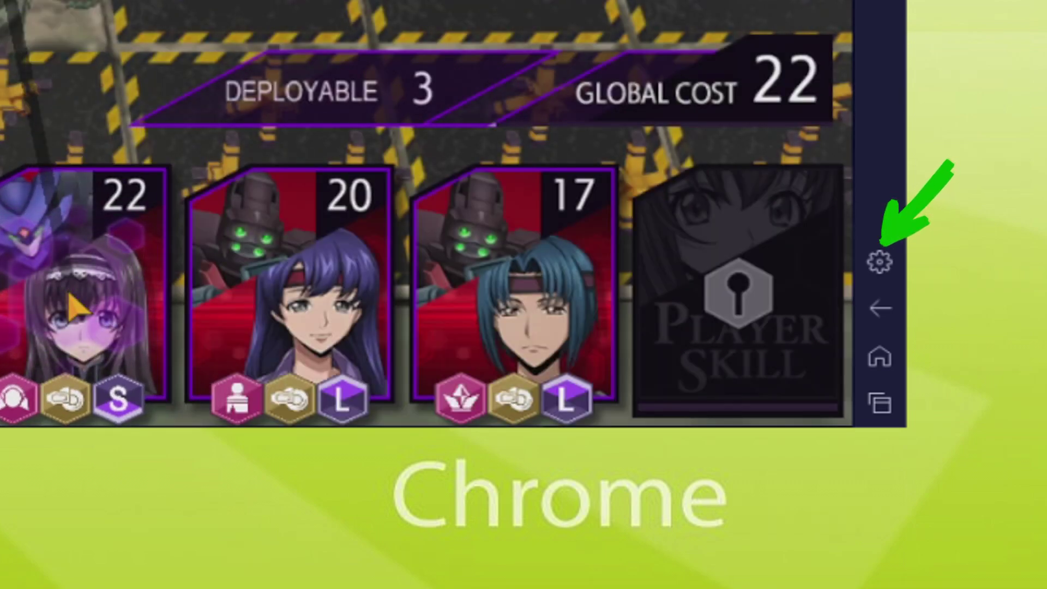
click(75, 307)
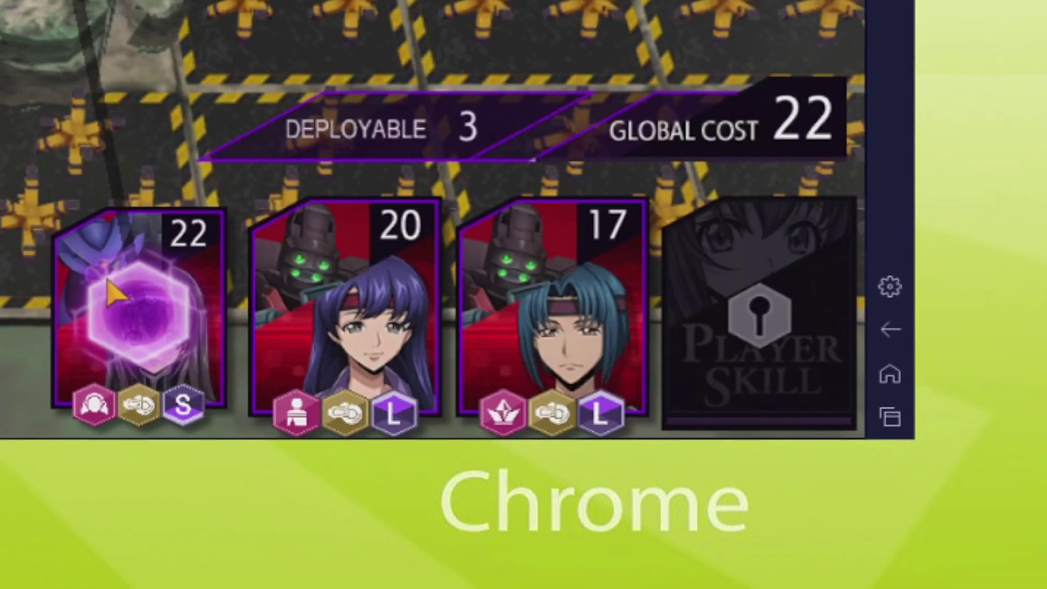